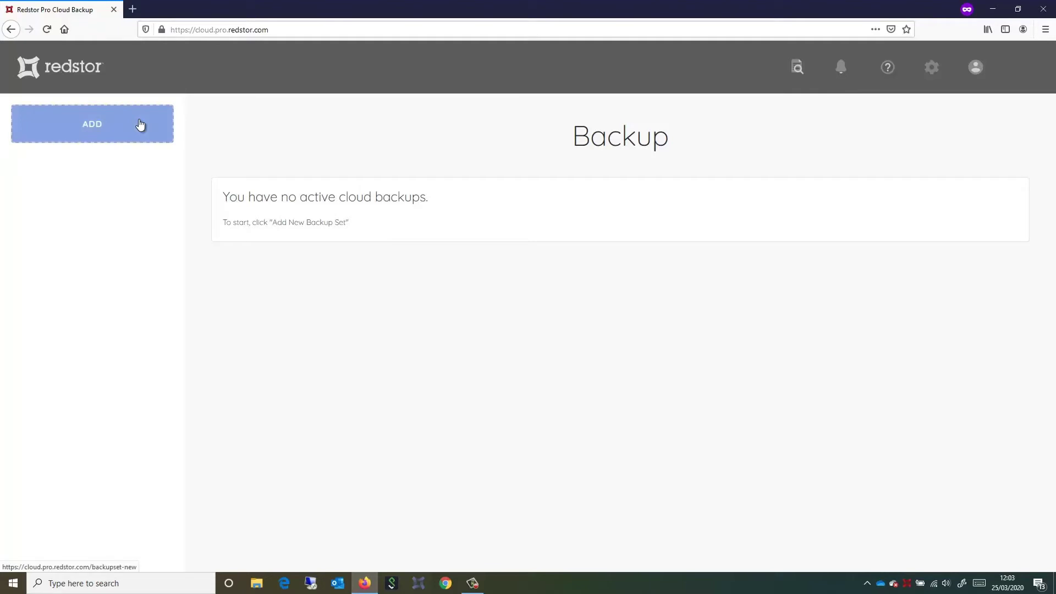
Add a new Office 365 backup set with OneDrive as the product to back up.
click(141, 125)
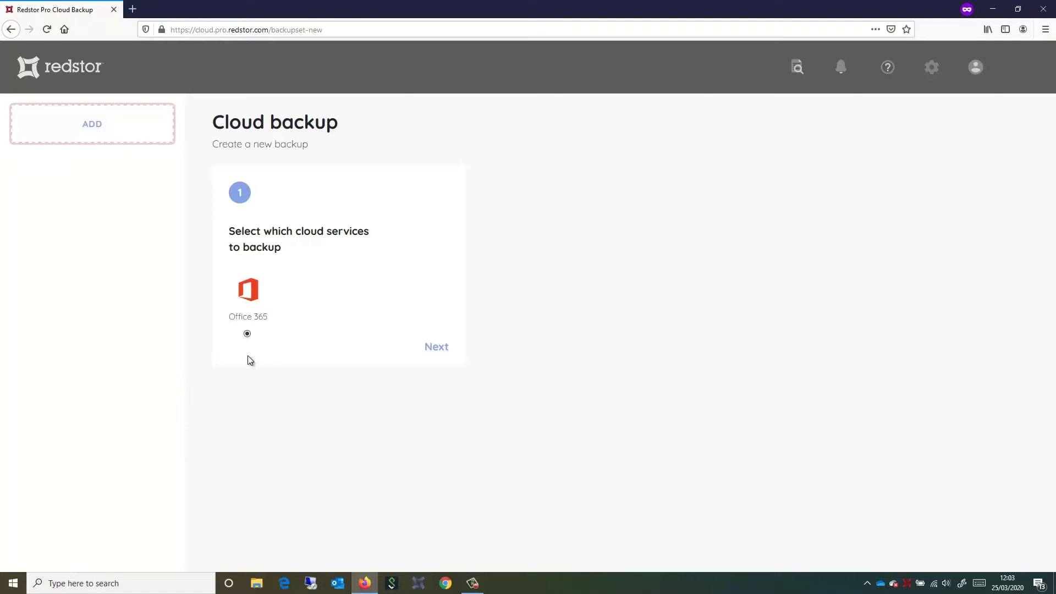
click(430, 348)
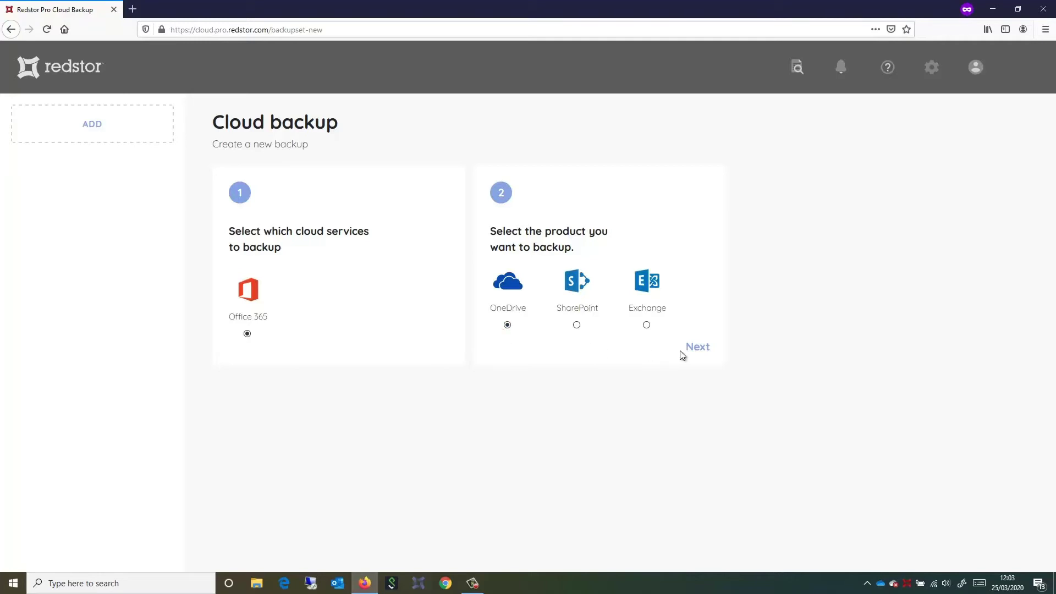
click(697, 350)
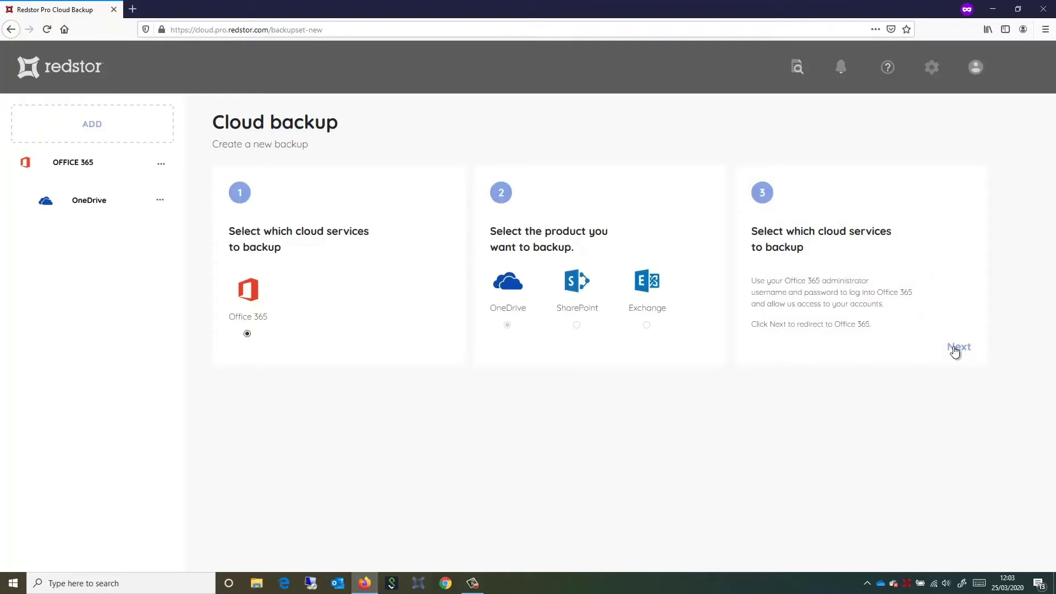
Sign in with the administrator e-mail and password, then accept the organisation permissions.
click(955, 351)
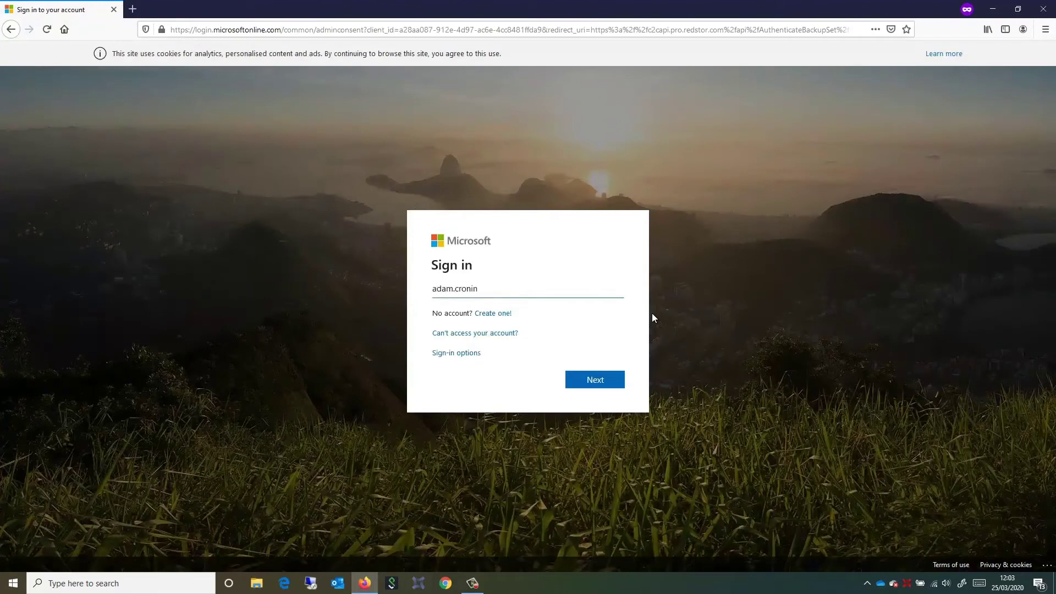
click(605, 379)
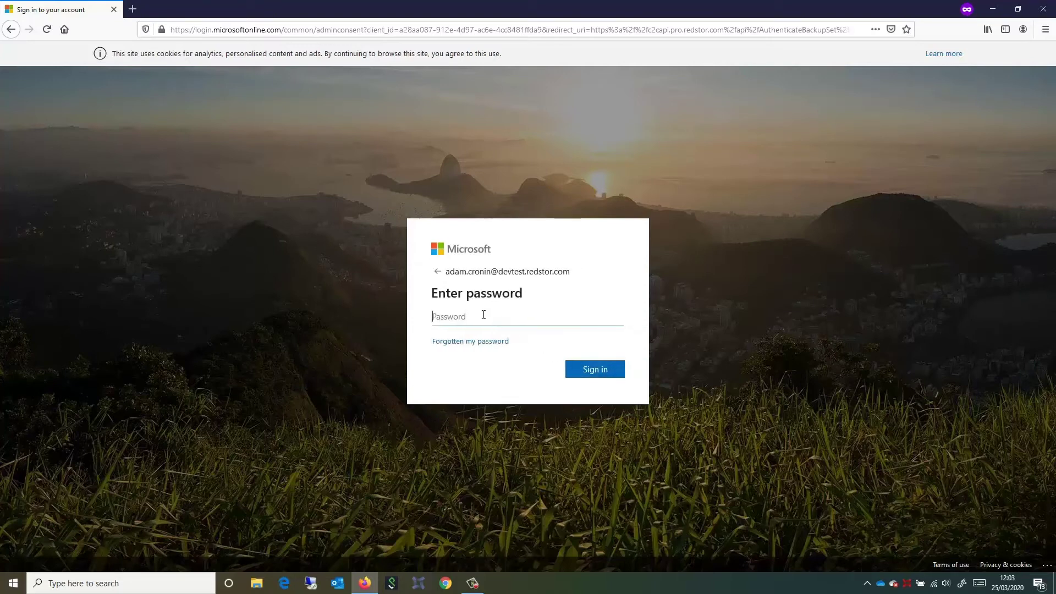
text(••••••••)
click(595, 370)
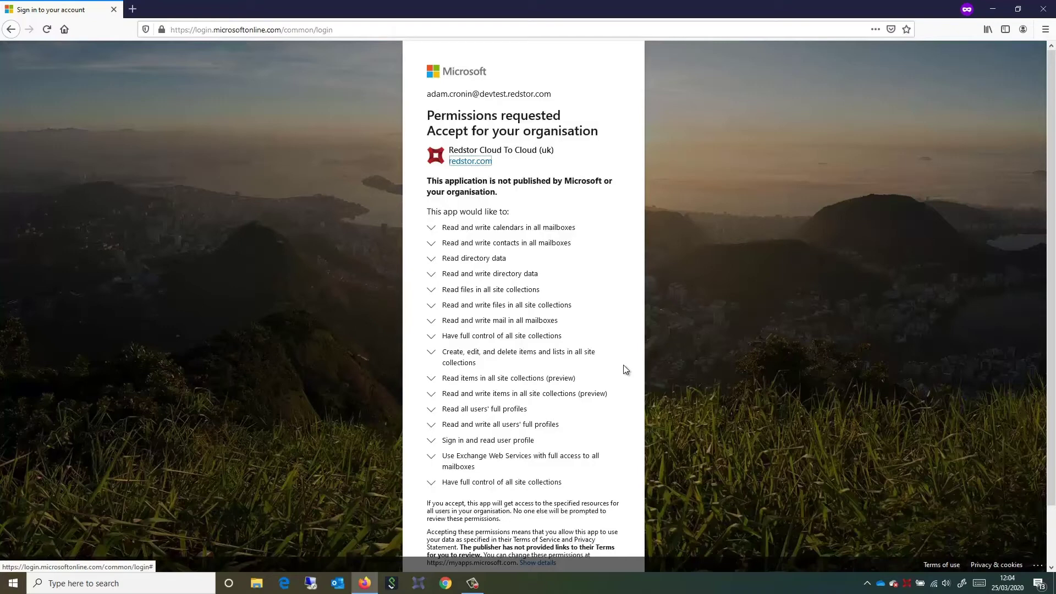
scroll(626, 369, down, 2)
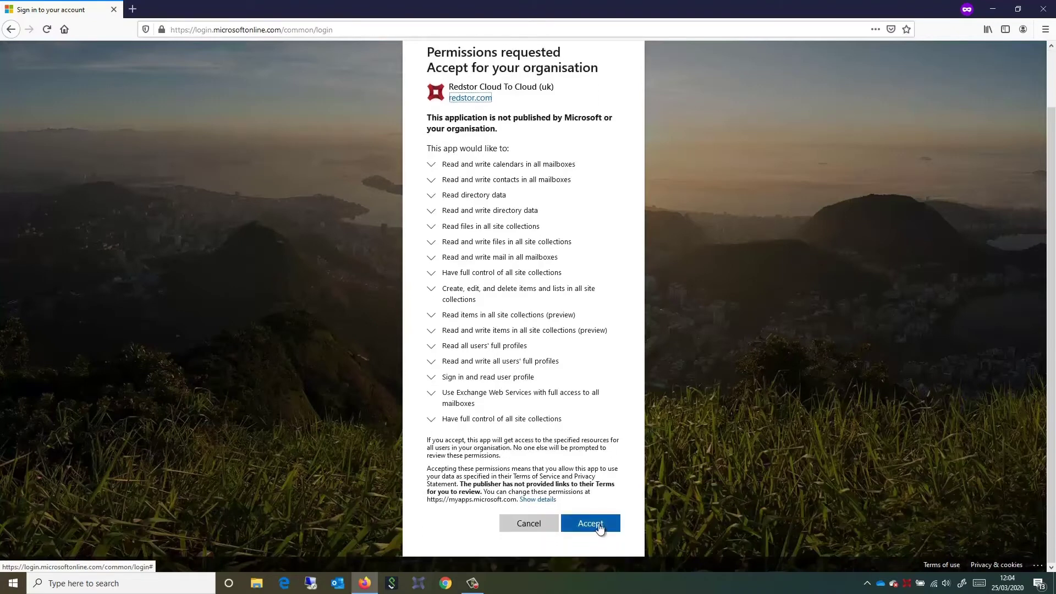
click(599, 527)
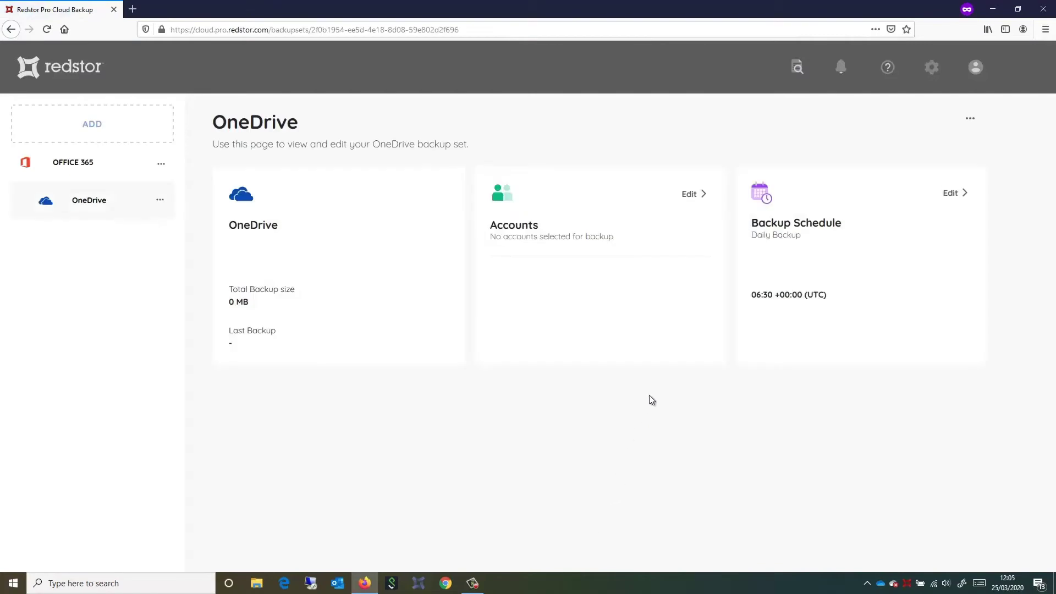
Select all 20 OneDrive accounts for backup and save the selection.
click(691, 195)
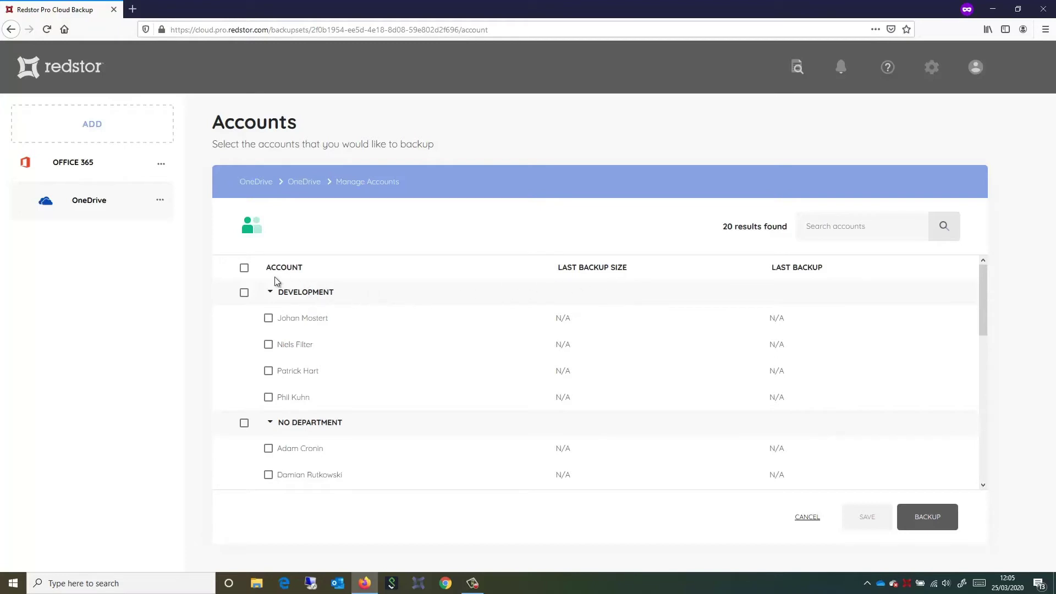
click(244, 268)
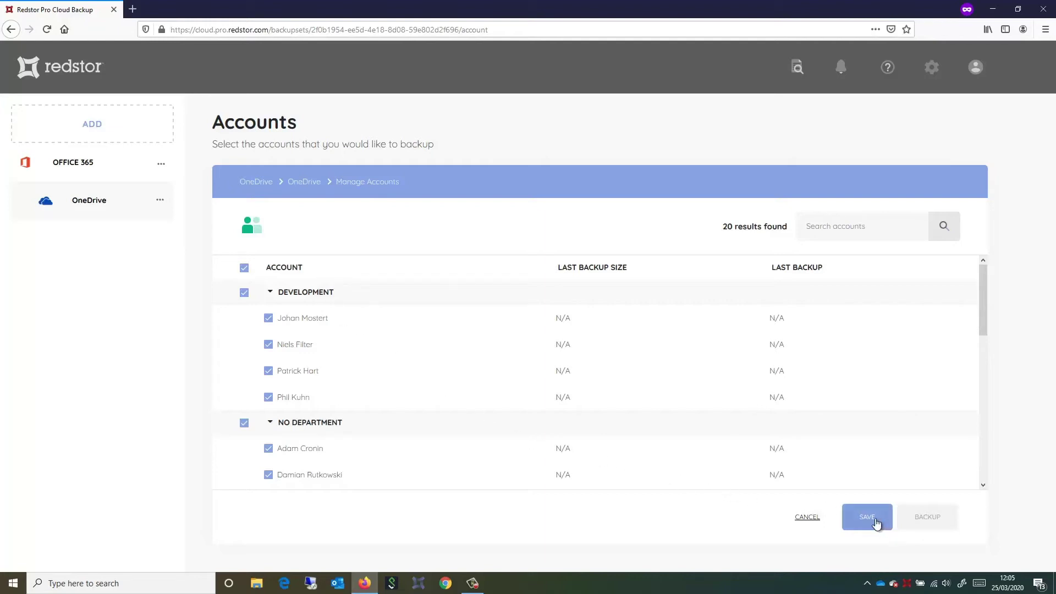
click(877, 522)
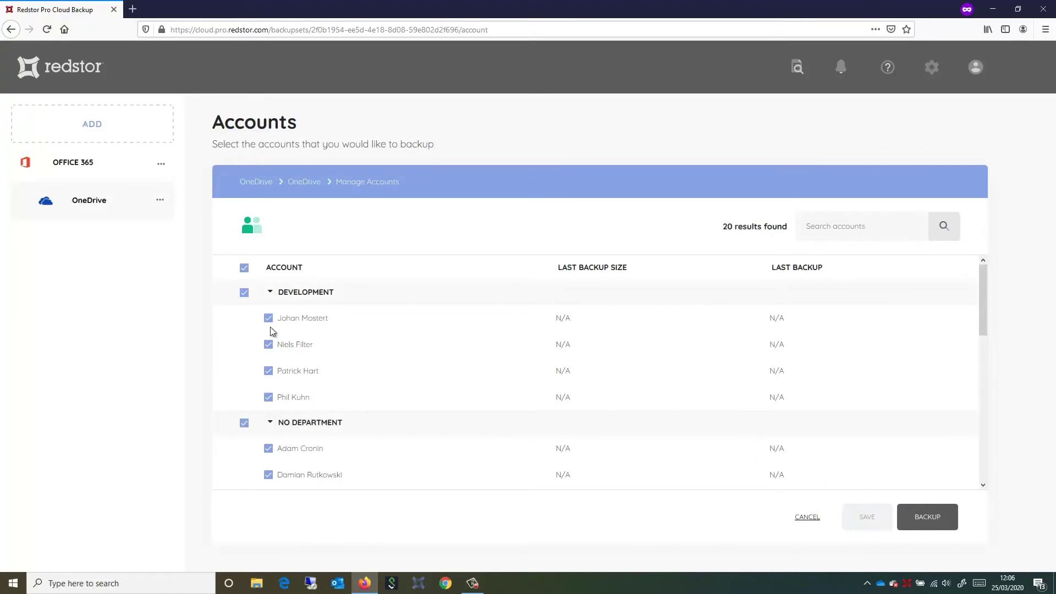
Set the OneDrive daily backup time to 13:00 UTC, then begin another backup set.
click(112, 204)
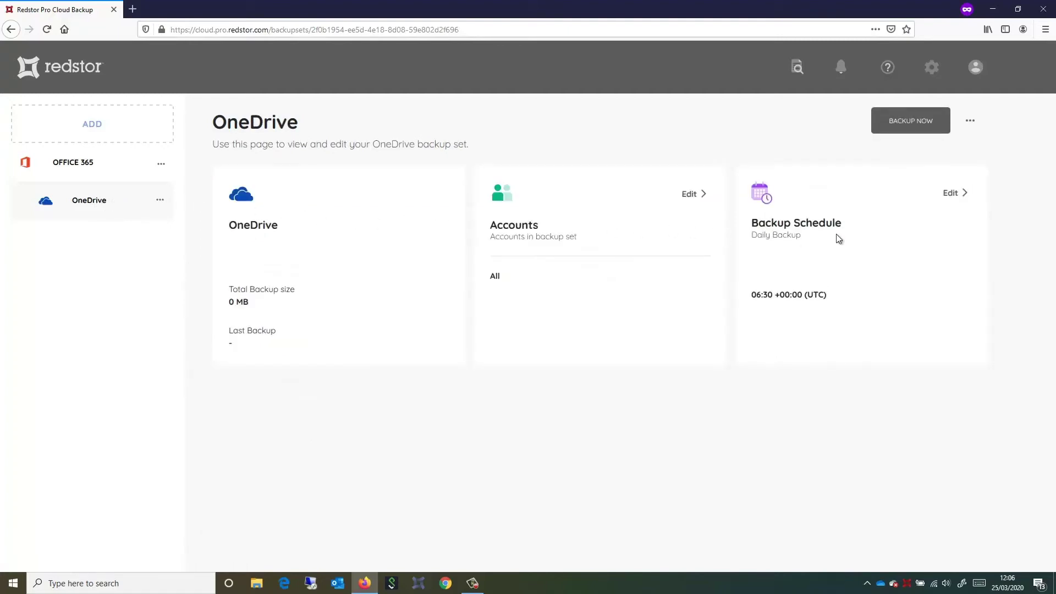
click(951, 193)
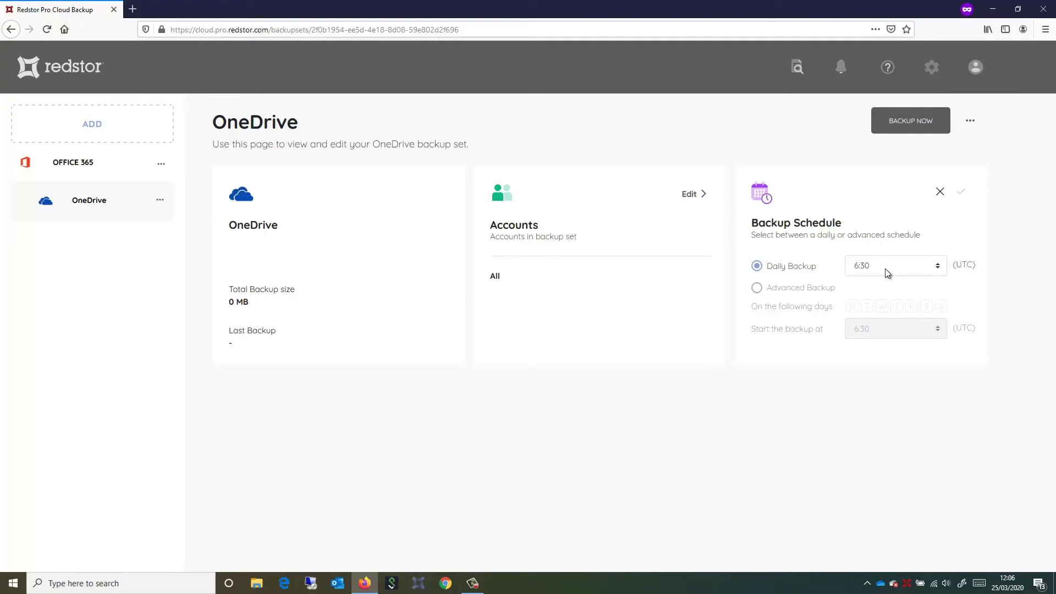
click(888, 274)
scroll(891, 374, down, 3)
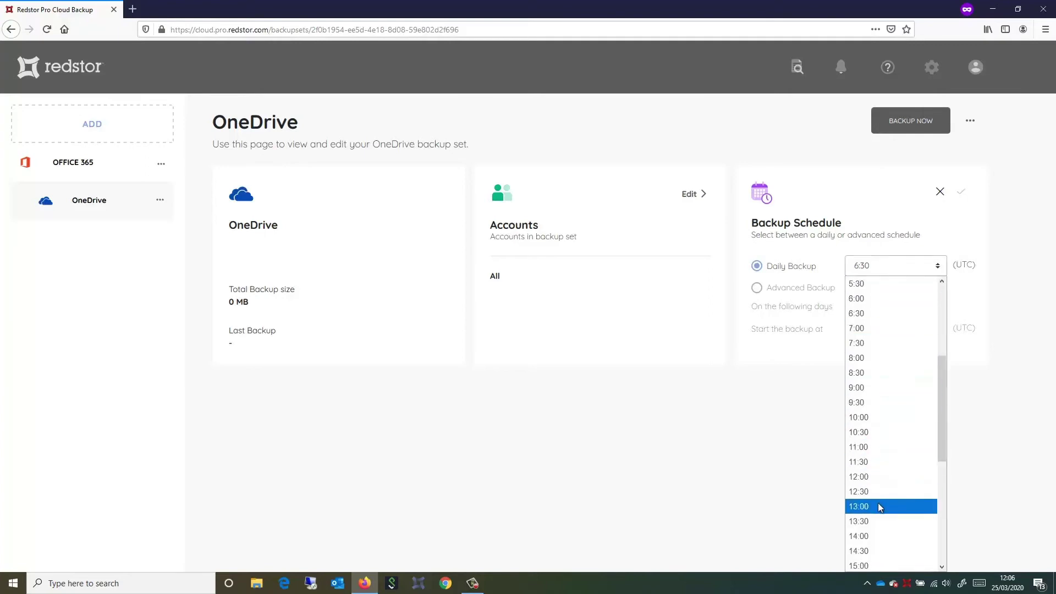
click(879, 505)
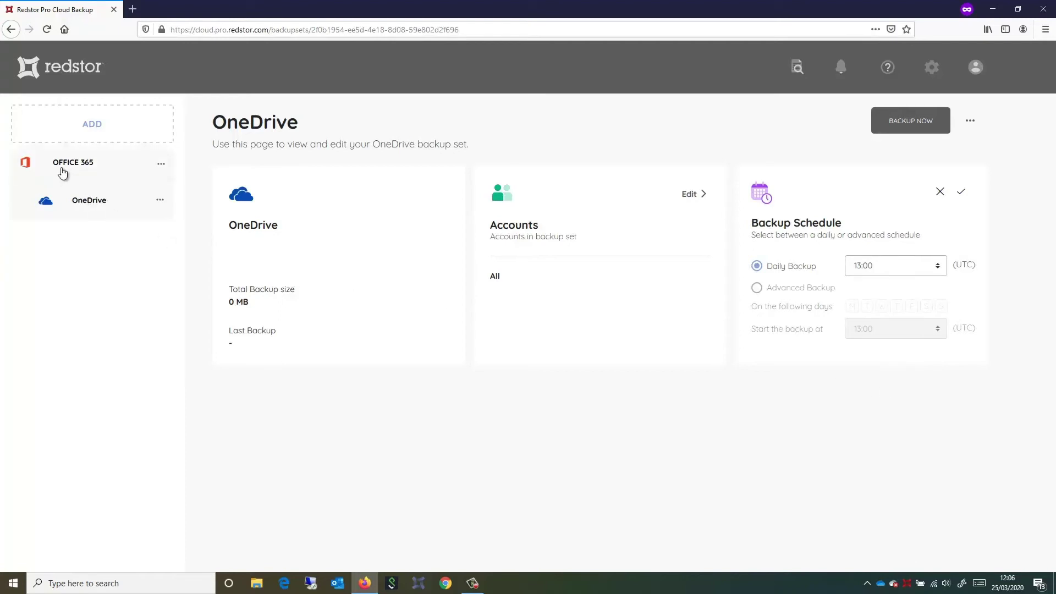
click(77, 134)
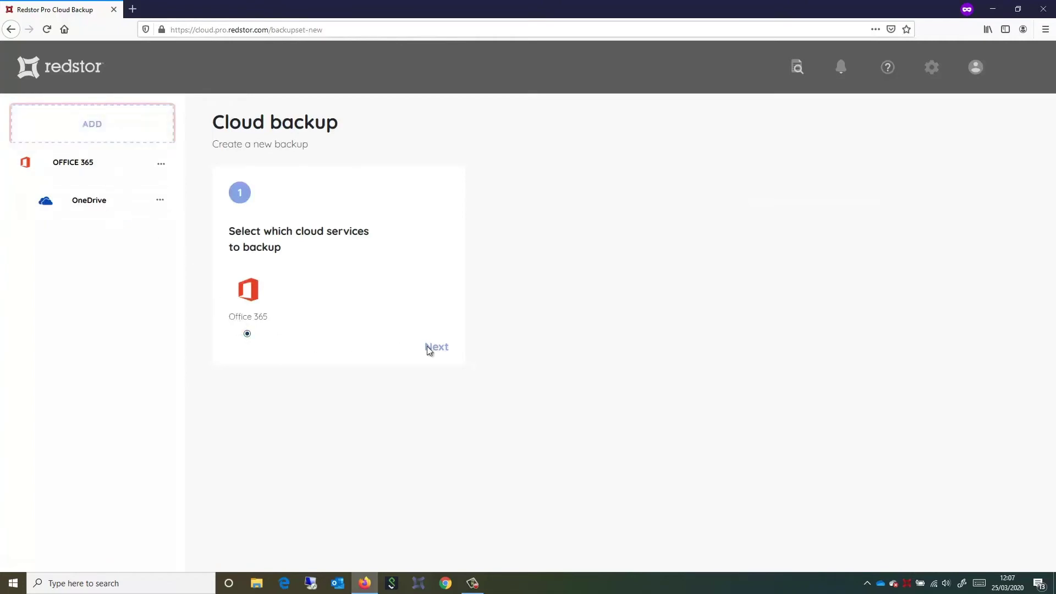
Create an Office 365 SharePoint backup set and proceed to administrator sign-in.
click(444, 352)
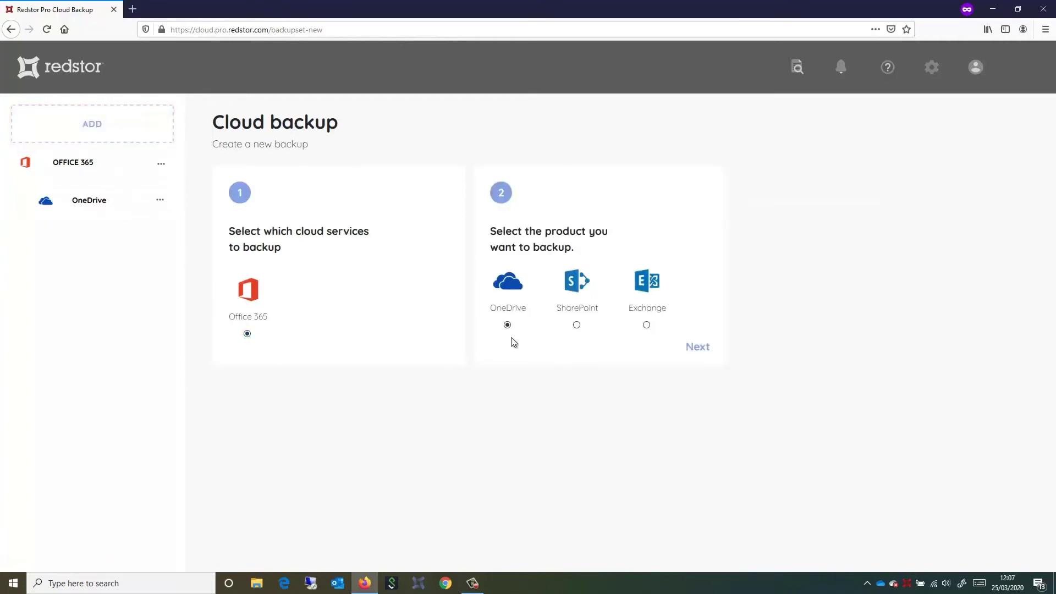
click(577, 325)
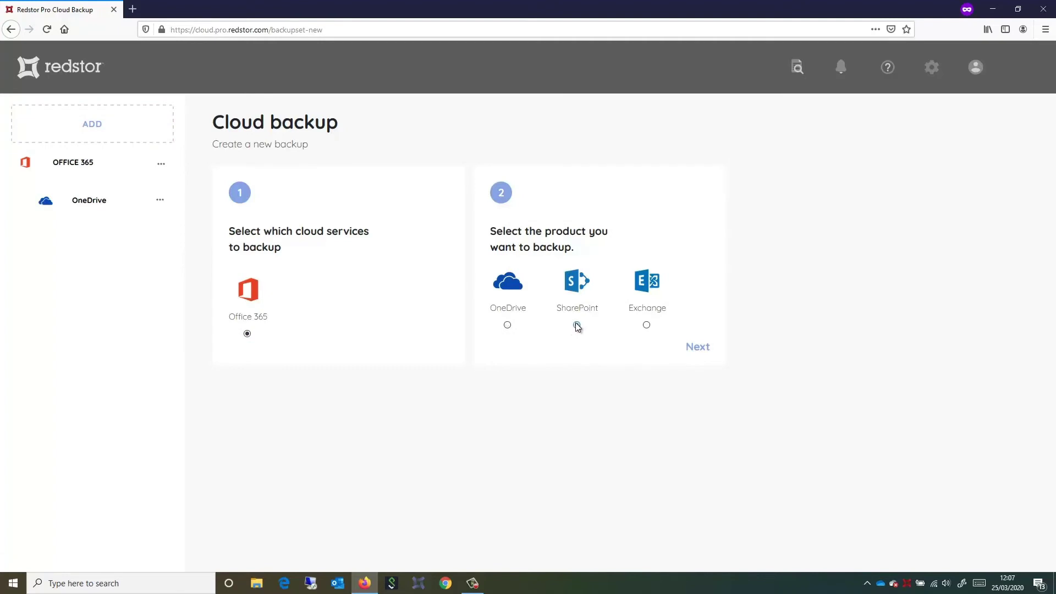
click(692, 350)
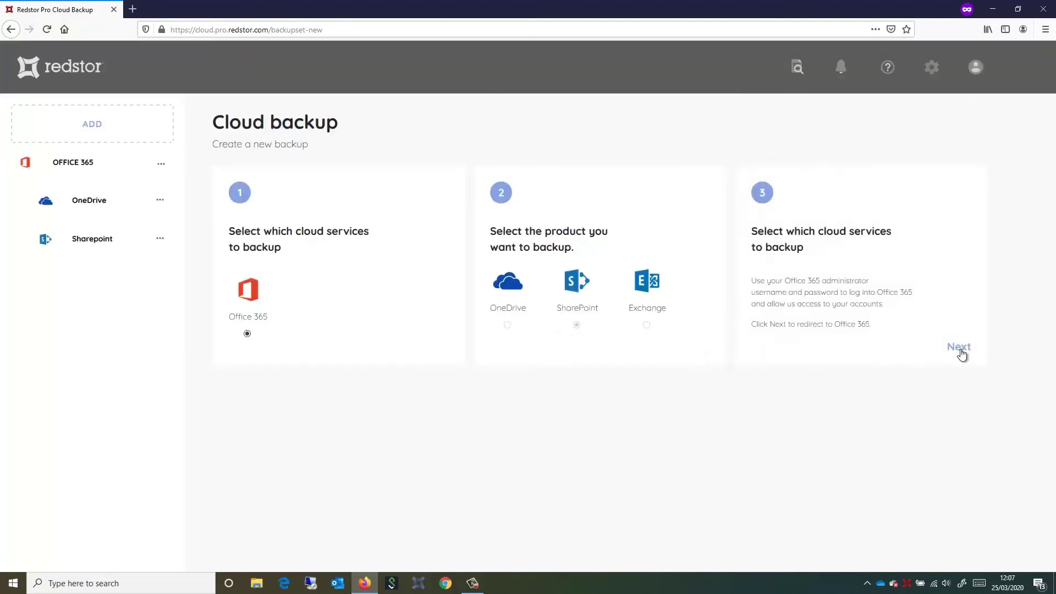
click(960, 347)
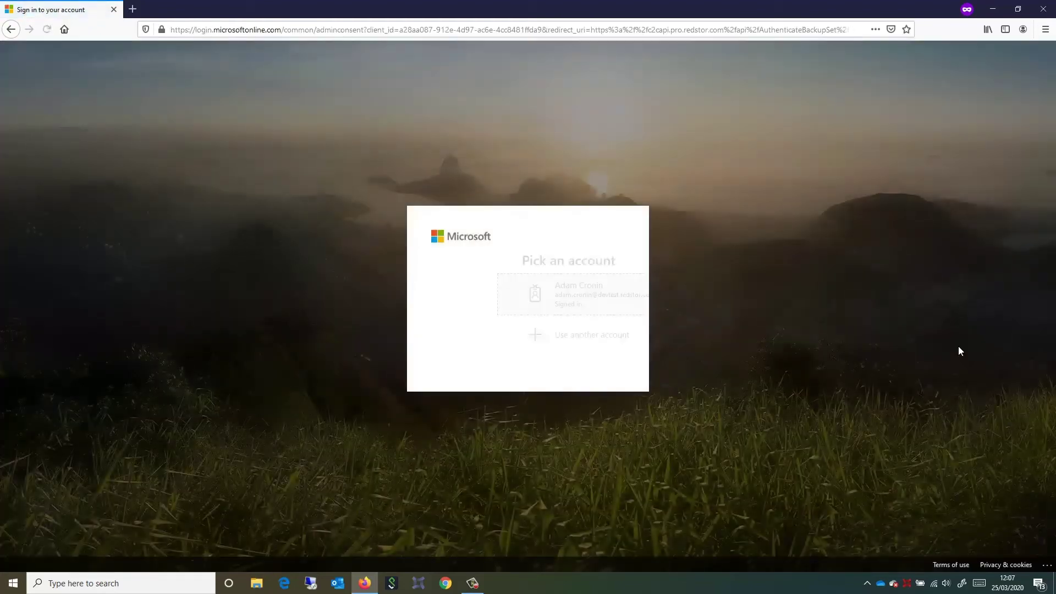
Continue as the signed-in admin and accept the Redstor Cloud To Cloud permissions.
click(545, 302)
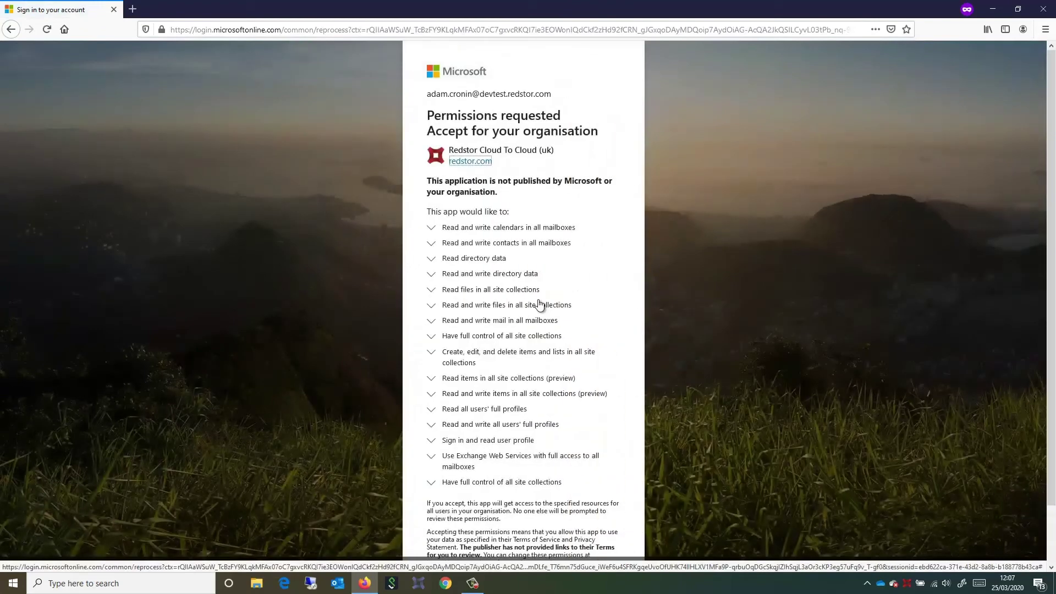
scroll(609, 379, down, 2)
click(593, 523)
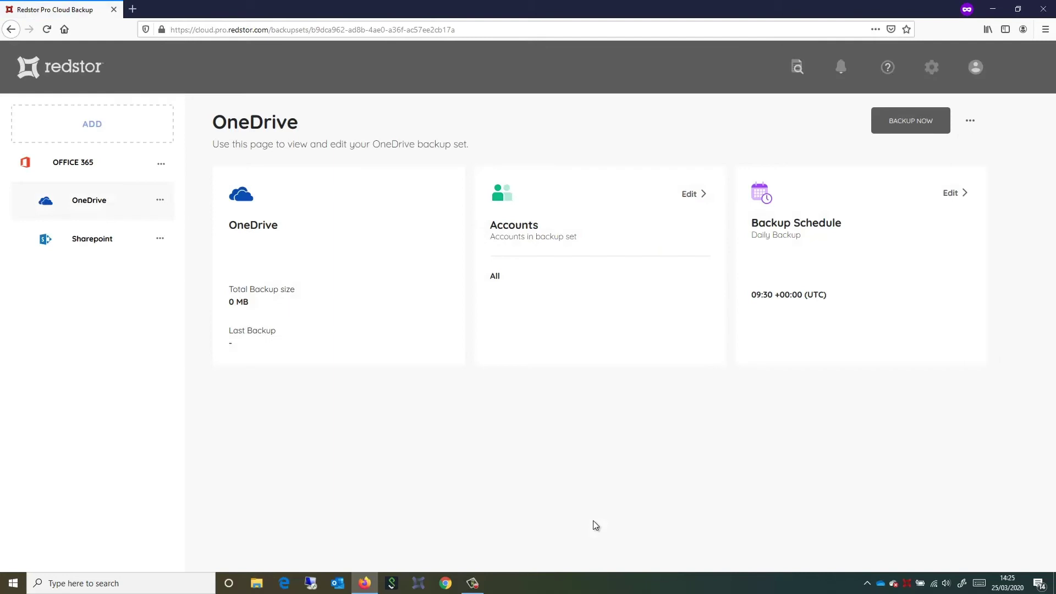
Select and save all 143 sites in the Sharepoint set, then start a new cloud backup.
click(97, 249)
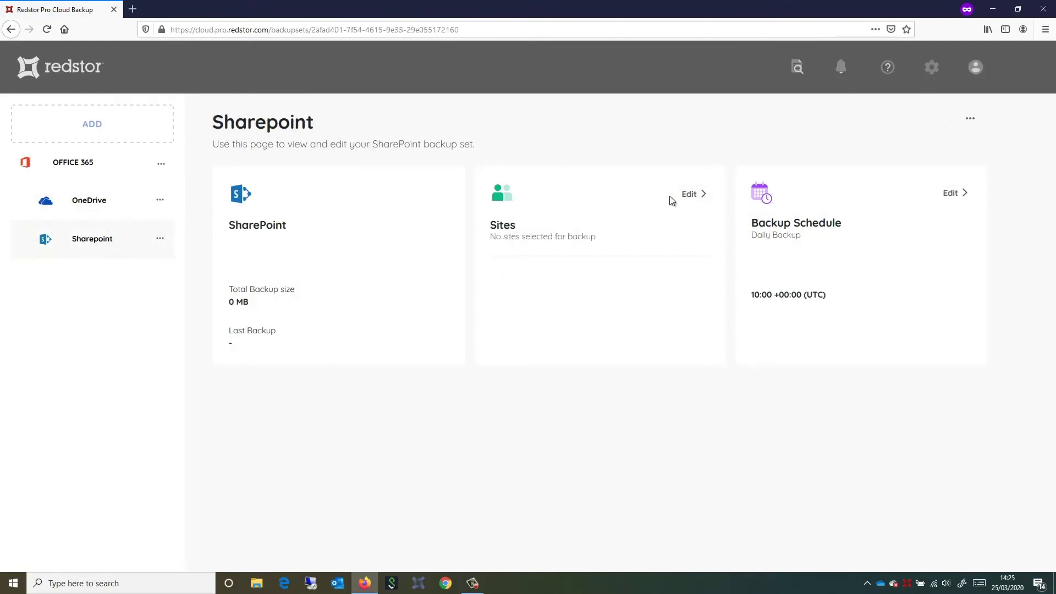
click(689, 194)
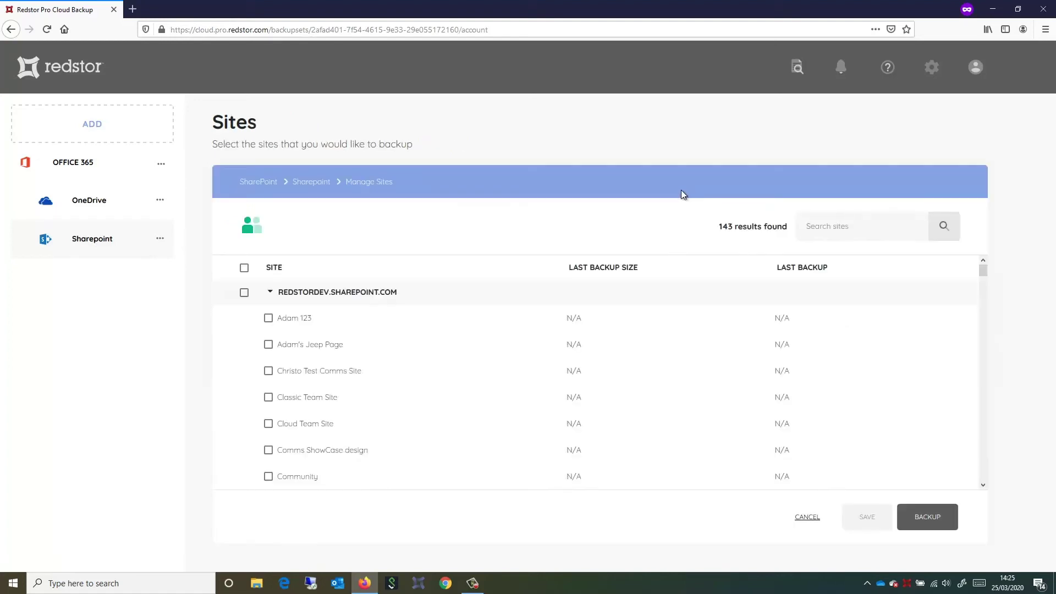
click(244, 269)
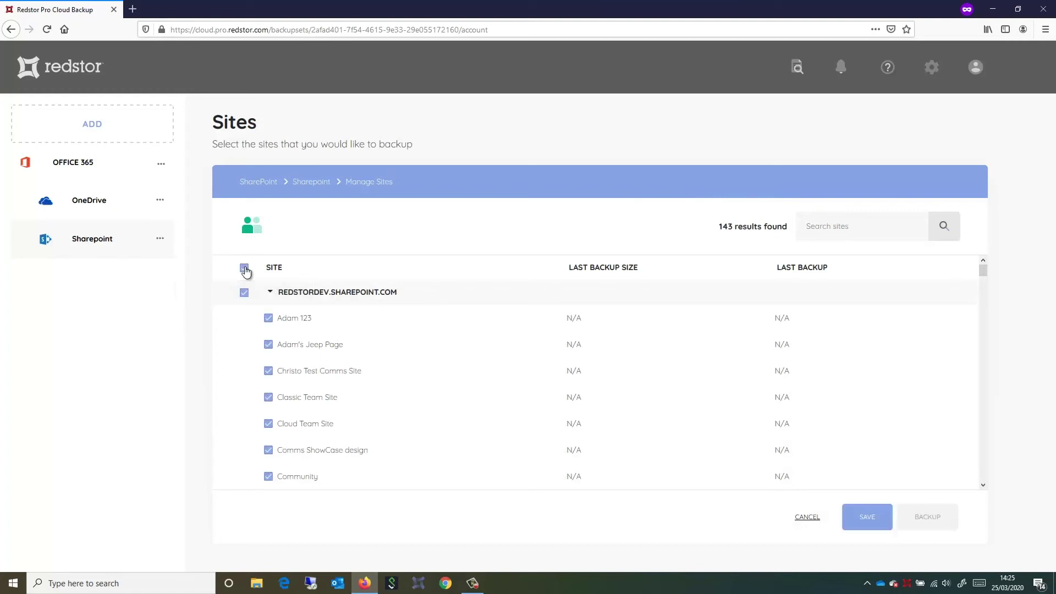
click(863, 520)
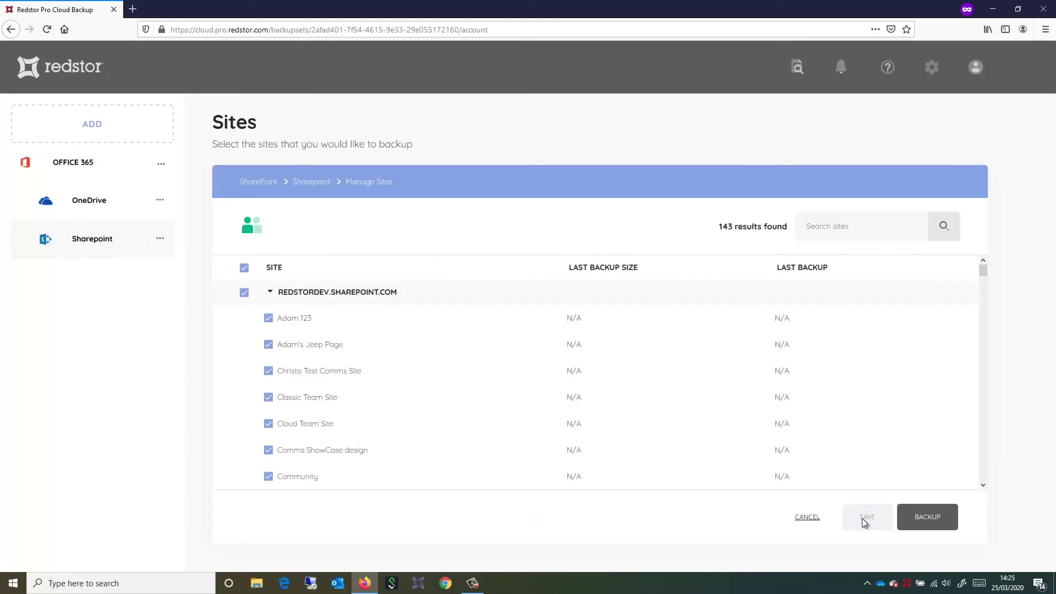
click(103, 244)
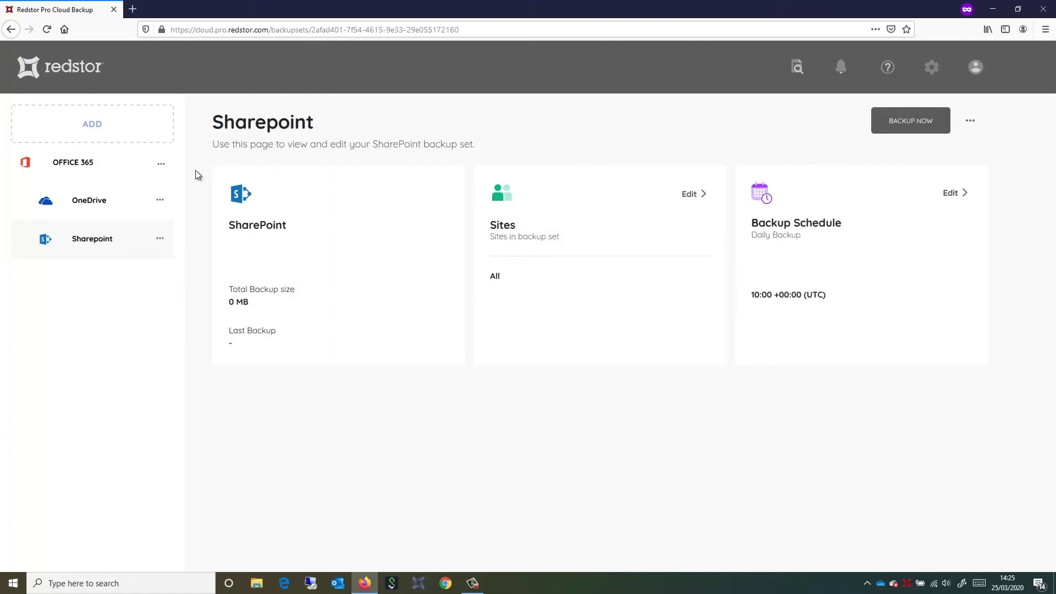
click(84, 128)
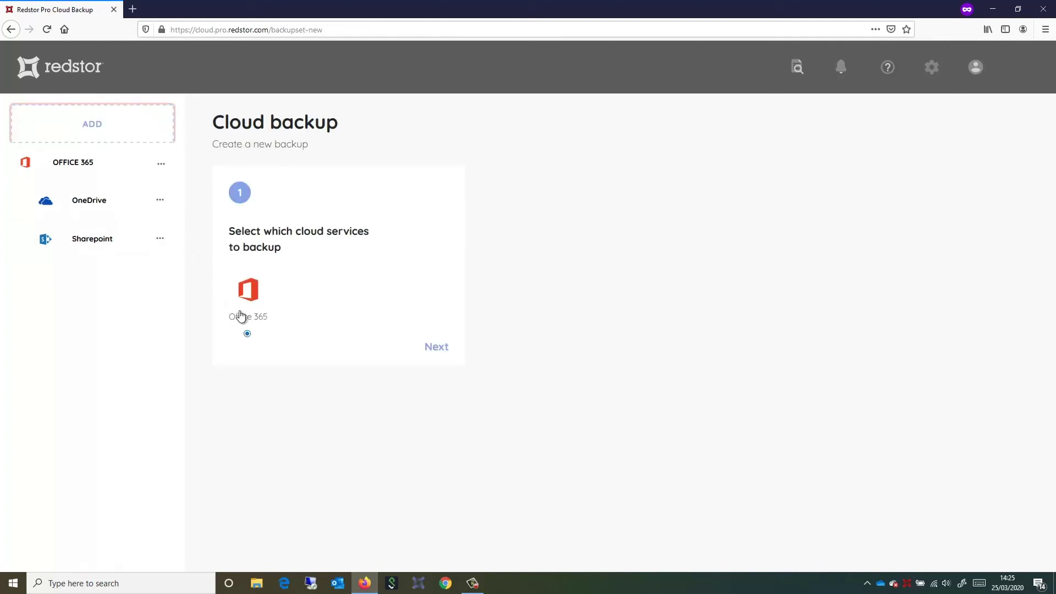
Choose Office 365 with Exchange as the product for the new backup set.
click(440, 346)
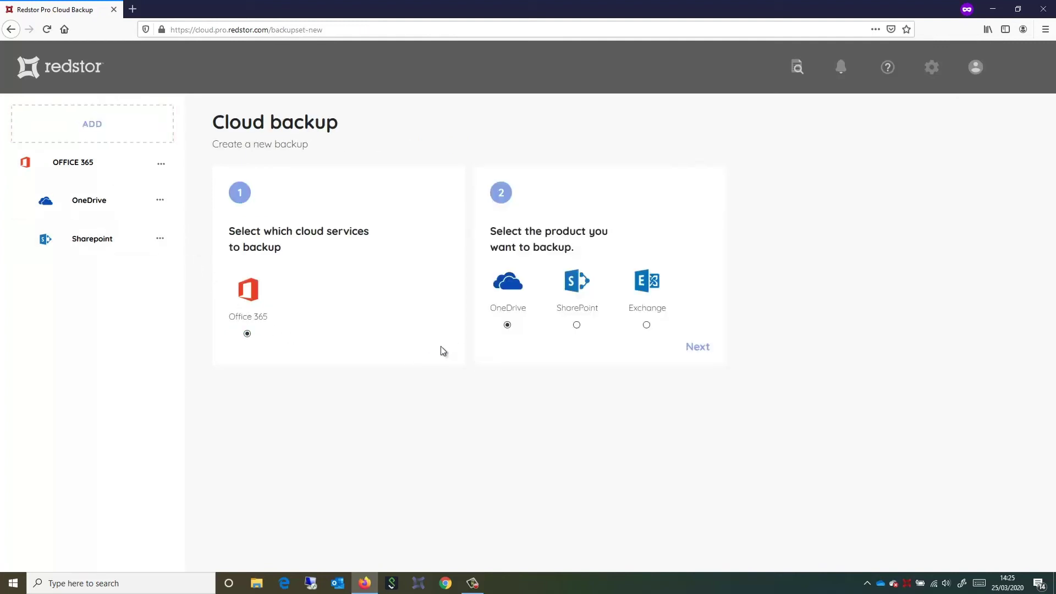
click(647, 325)
click(699, 349)
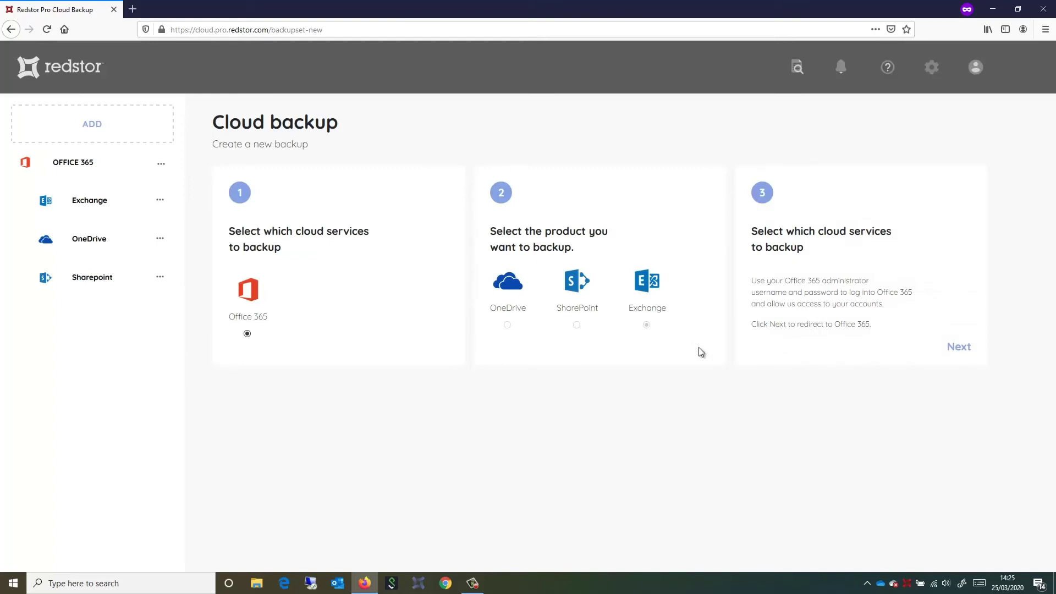
Authorise the backup app with the signed-in admin account and accept organisation permissions.
click(960, 347)
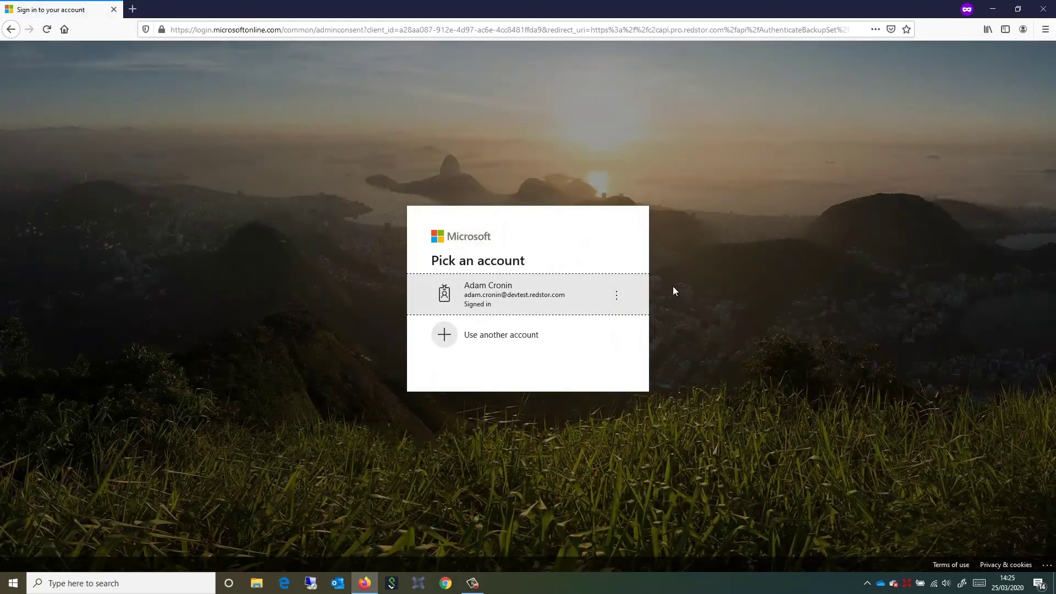
click(512, 302)
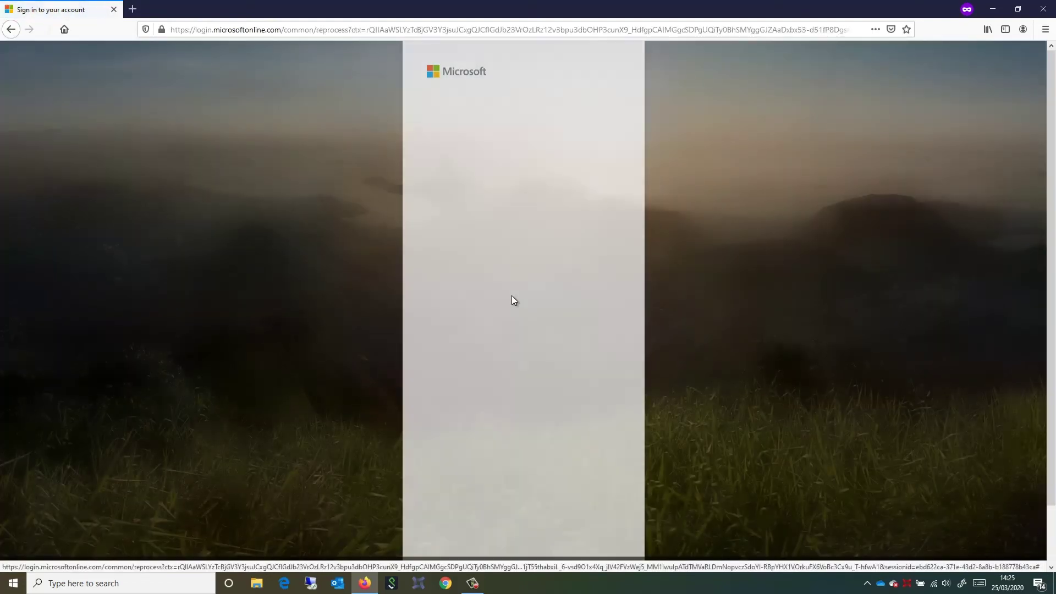
scroll(623, 465, down, 1)
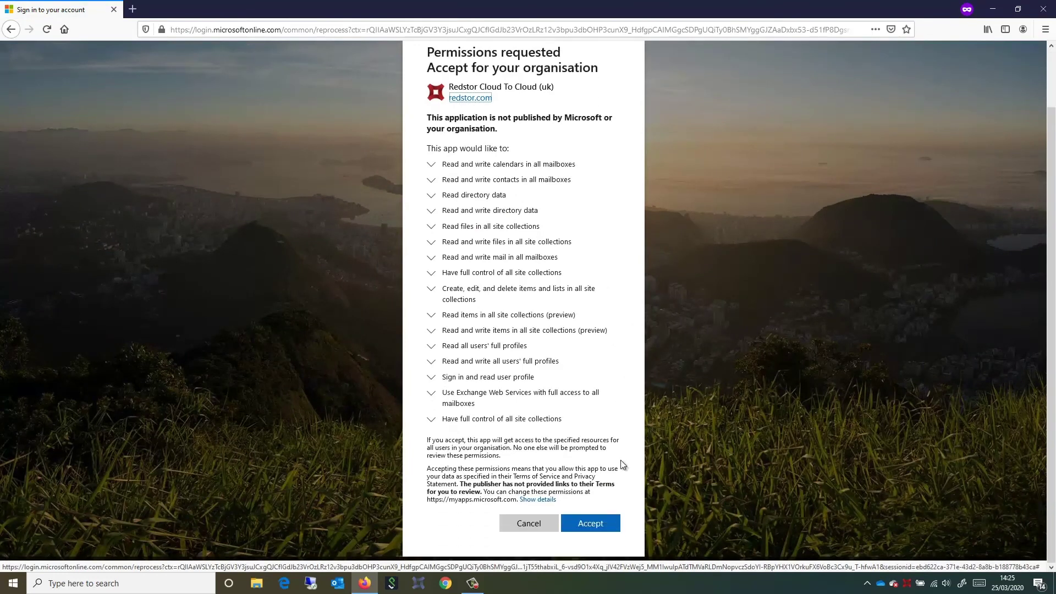
click(591, 525)
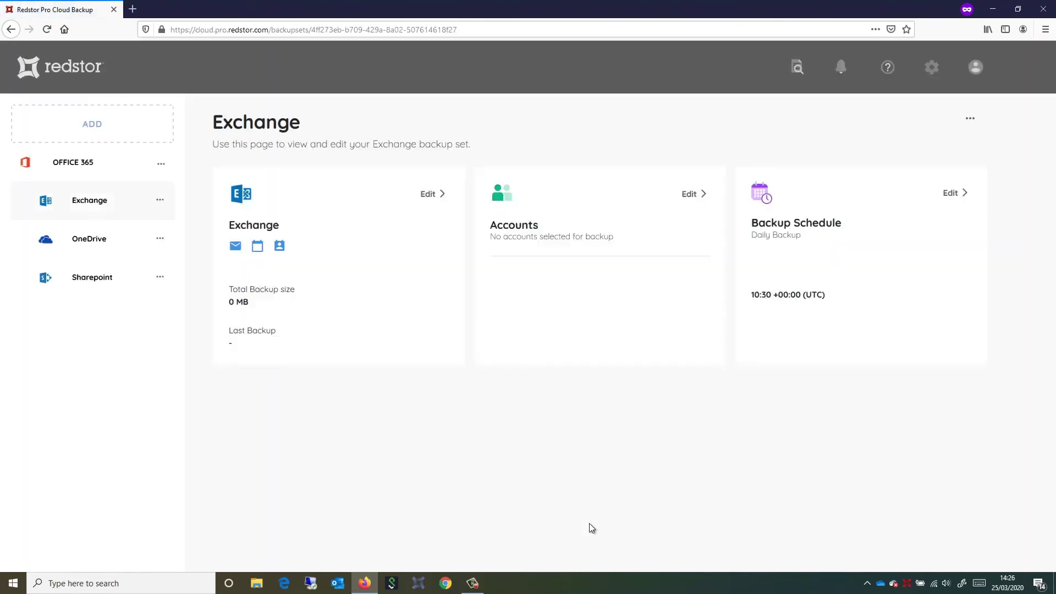
Select and save all 32 Exchange accounts, then review the backed-up content types.
click(691, 196)
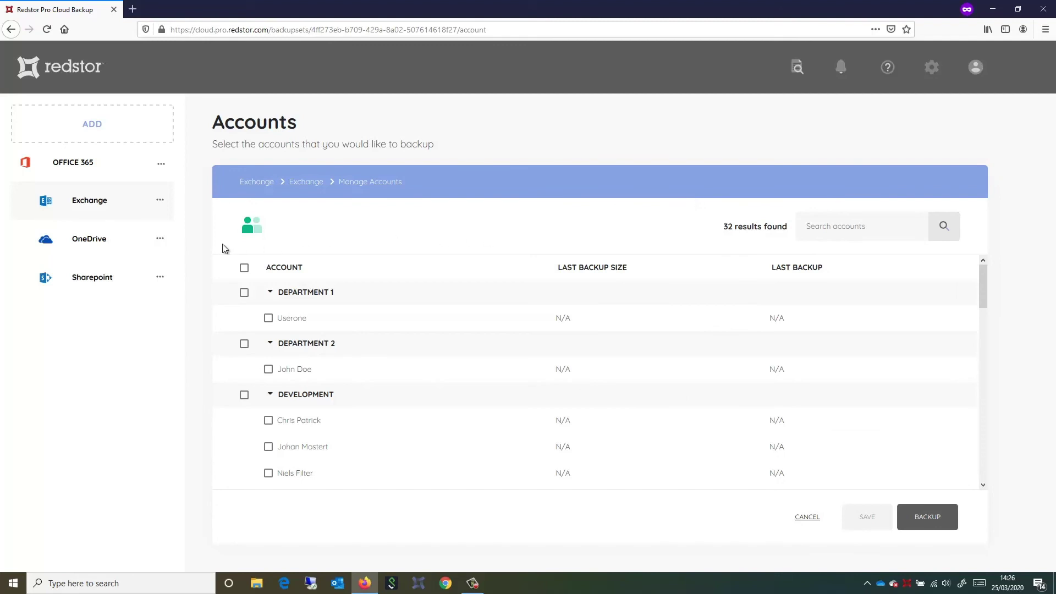
click(244, 269)
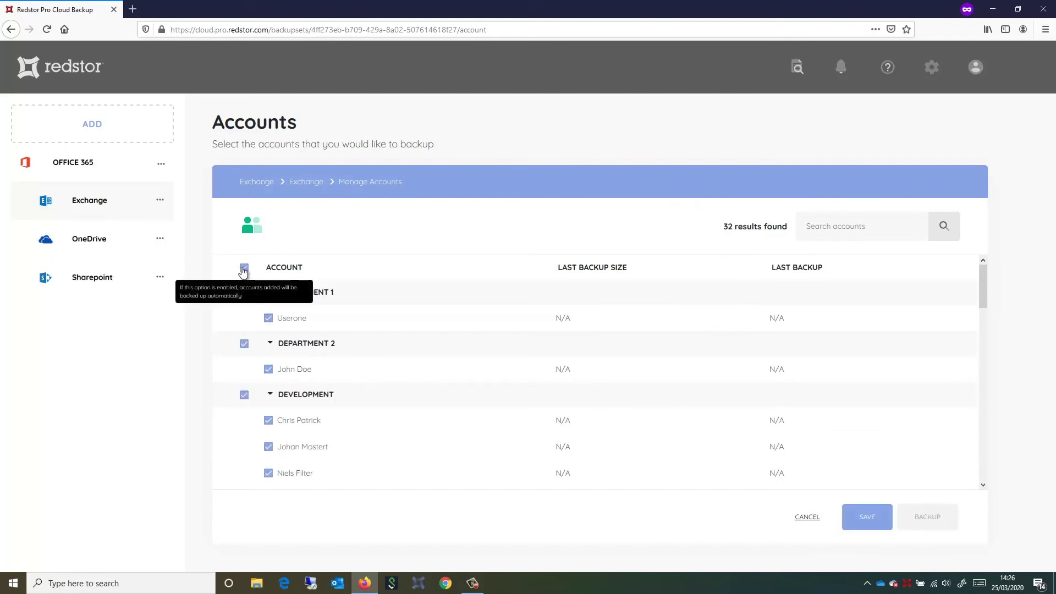
click(845, 524)
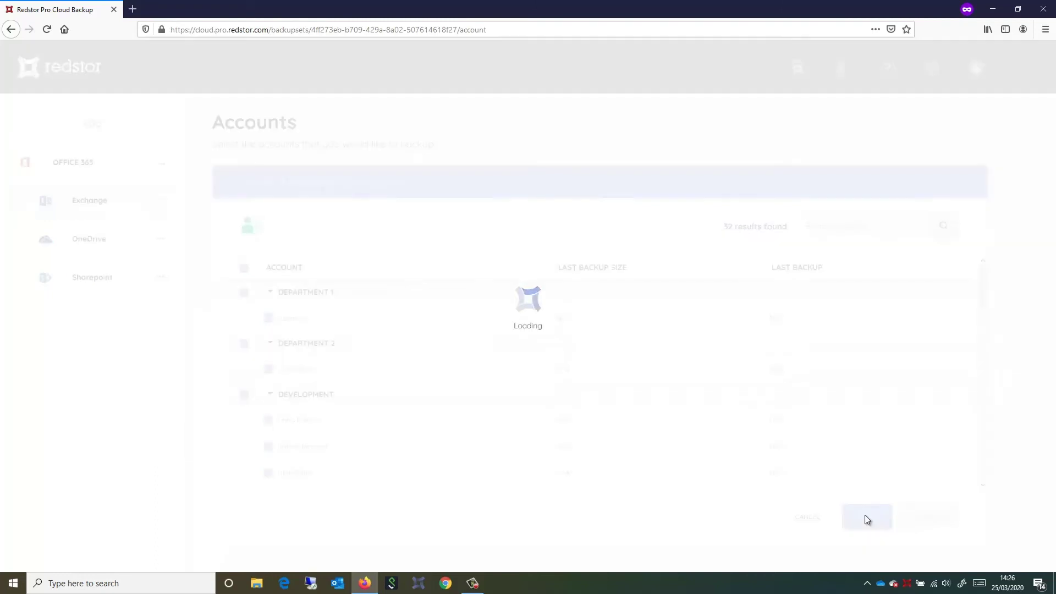
click(89, 202)
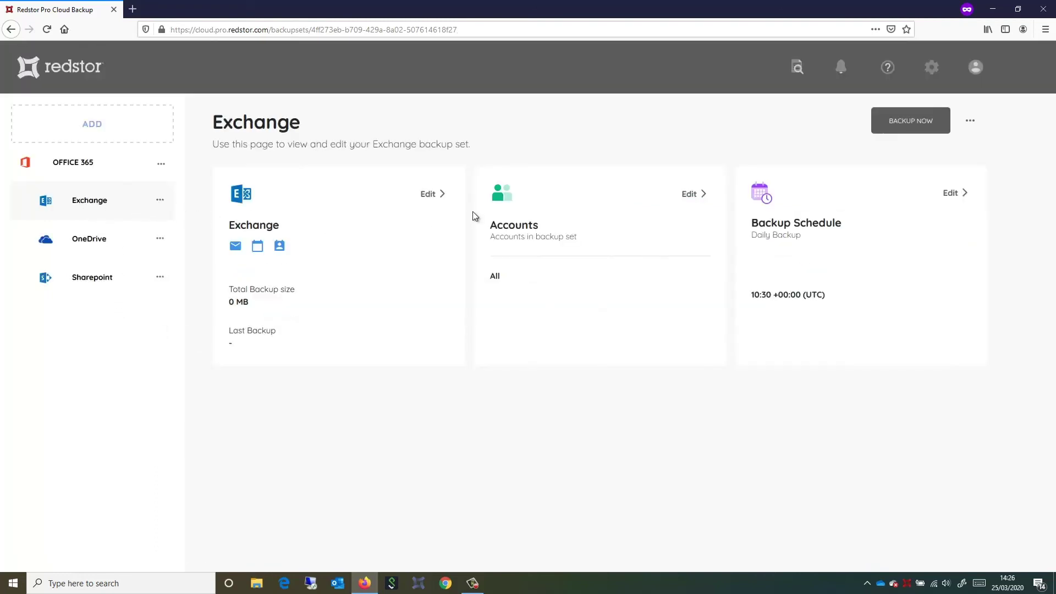
click(438, 197)
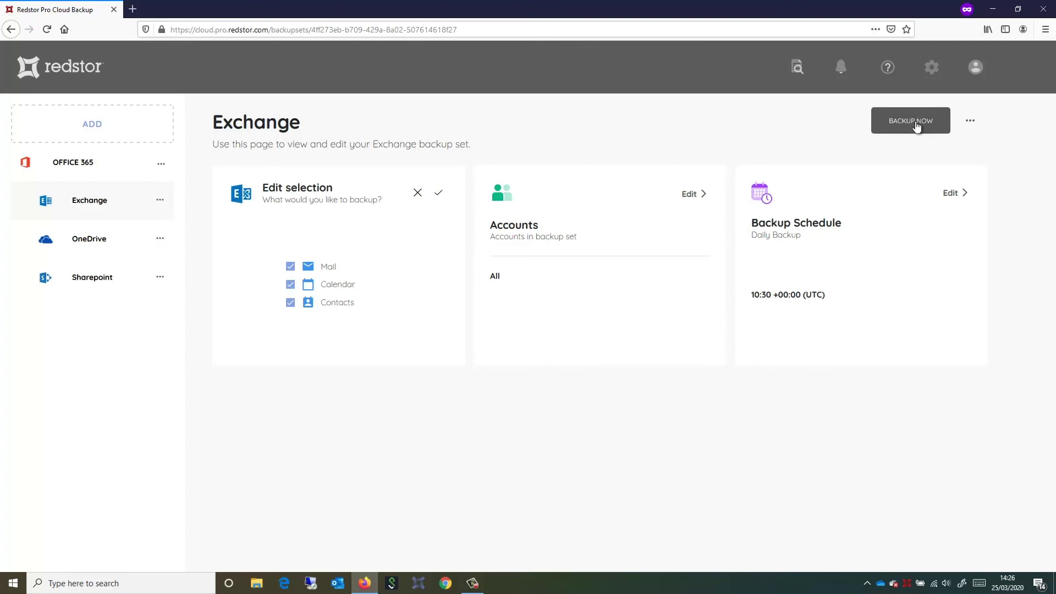
Minimise the browser window after confirming Exchange includes Mail, Calendar and Contacts.
click(990, 11)
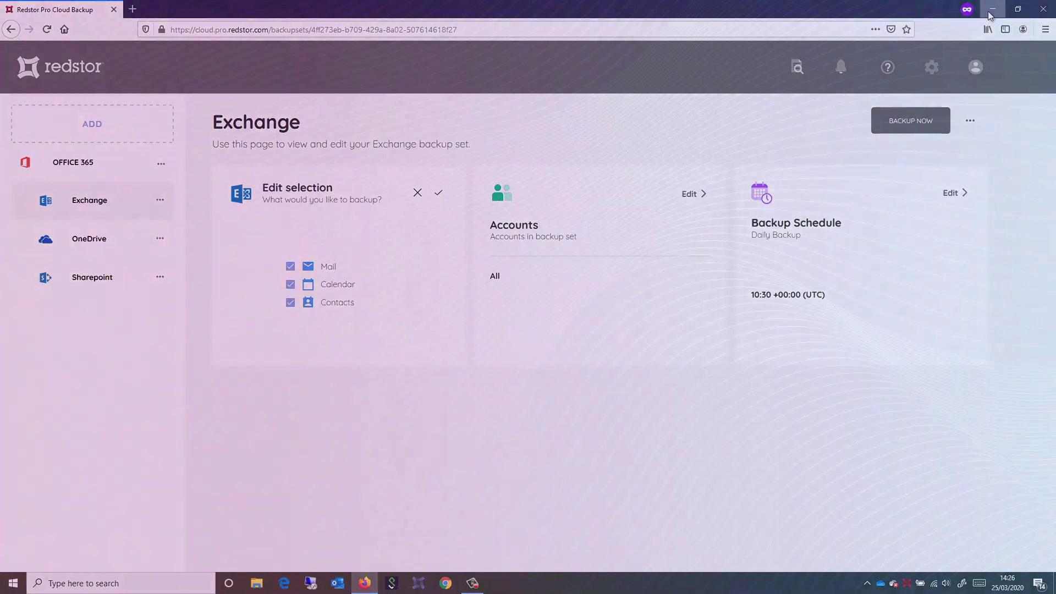